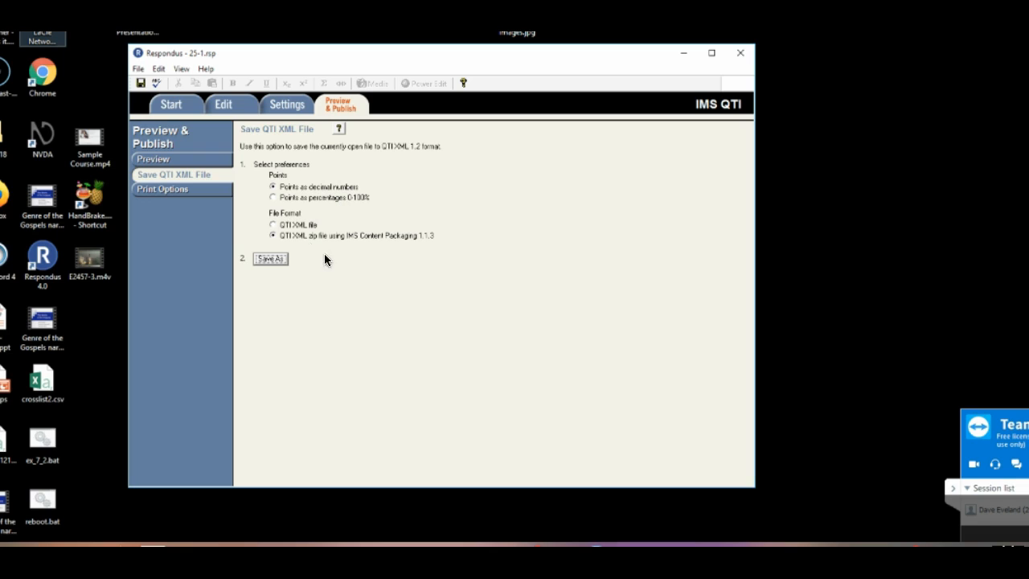
Bring up the Open or Create options, look at the Tests & Quizzes page in Chrome and return to Respondus
click(169, 106)
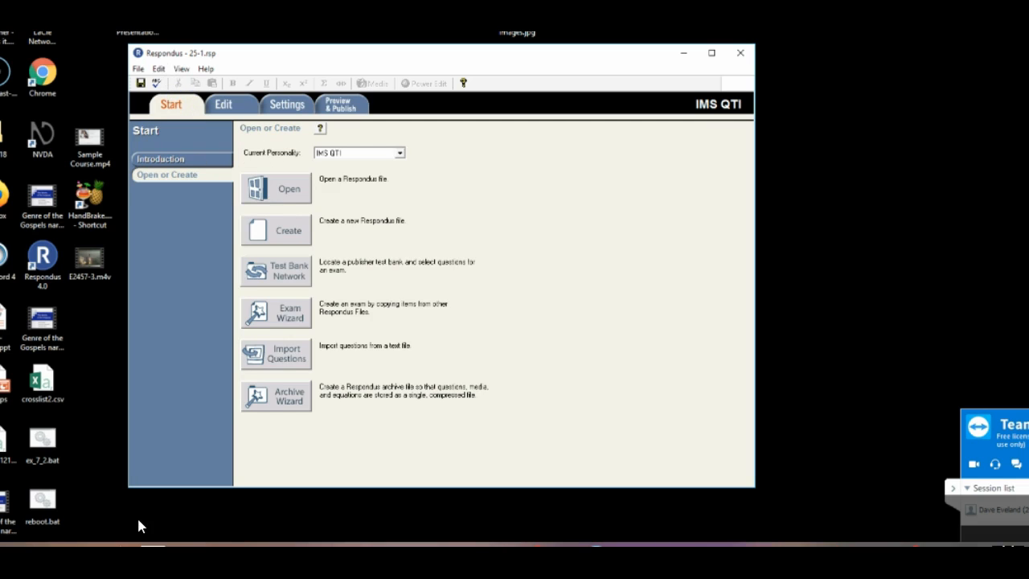
click(47, 557)
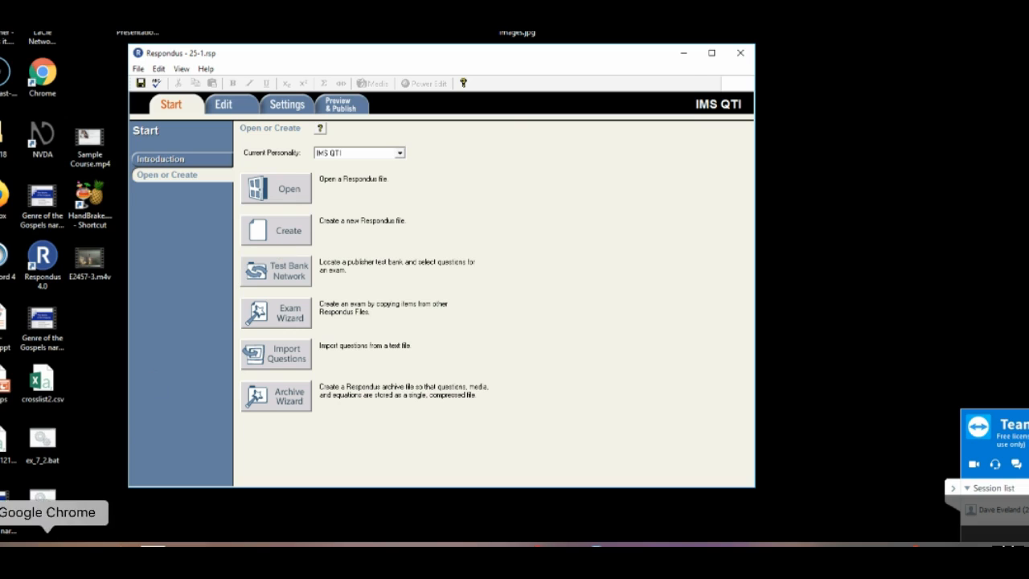
click(81, 544)
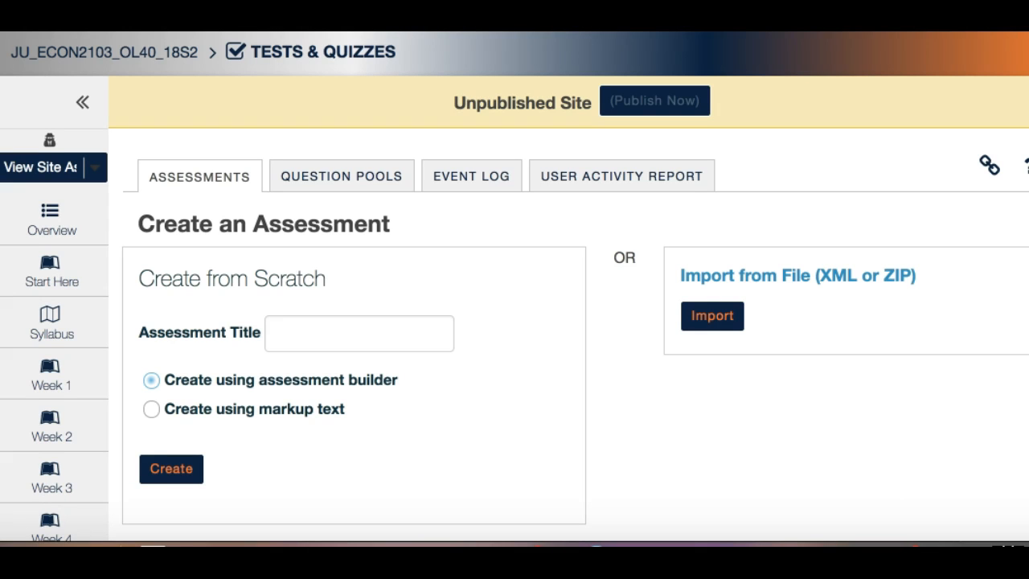
key(super+Tab)
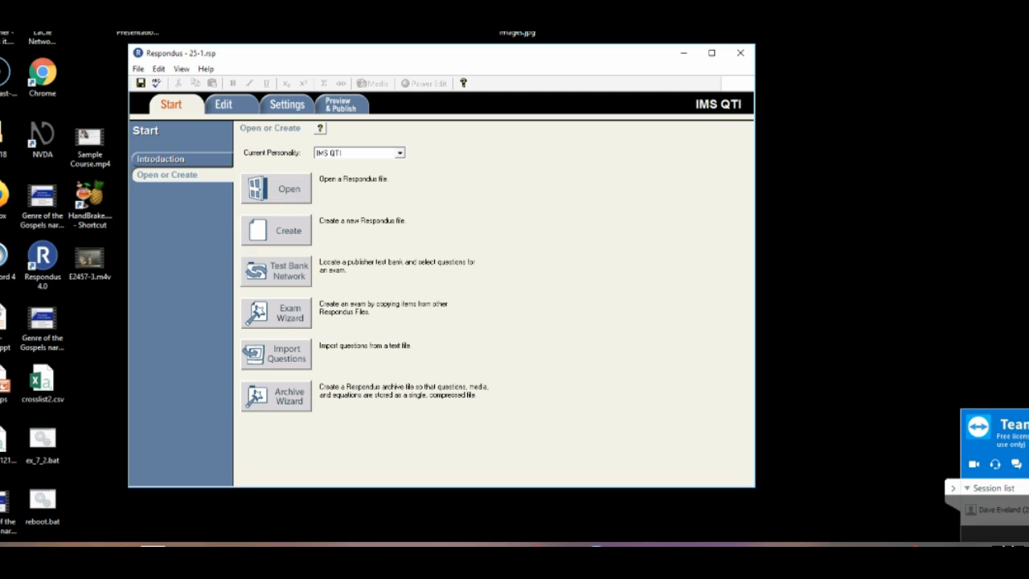
Create a new exam file named 25-3 with the description 25-3
click(274, 231)
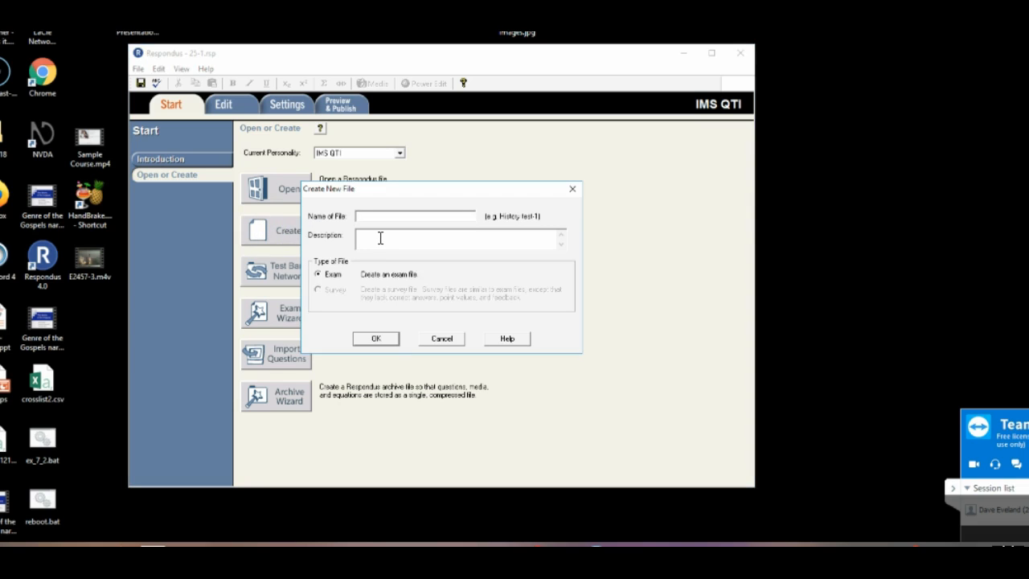
text(25-325-3)
click(373, 340)
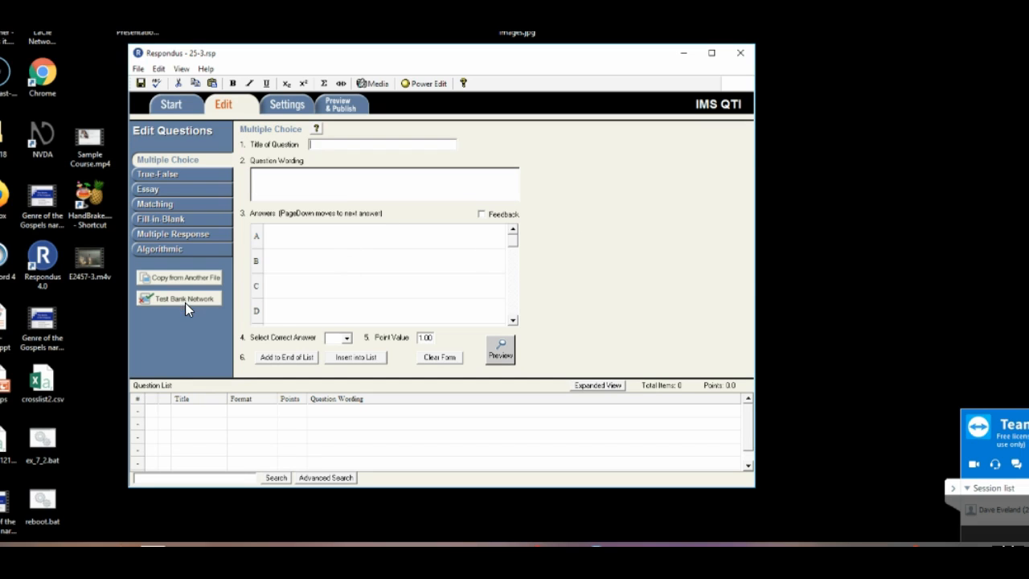
Open the Test Bank Network and browse the questions of Chapter 025 - 25_3 Brand Names and Advertising
click(185, 304)
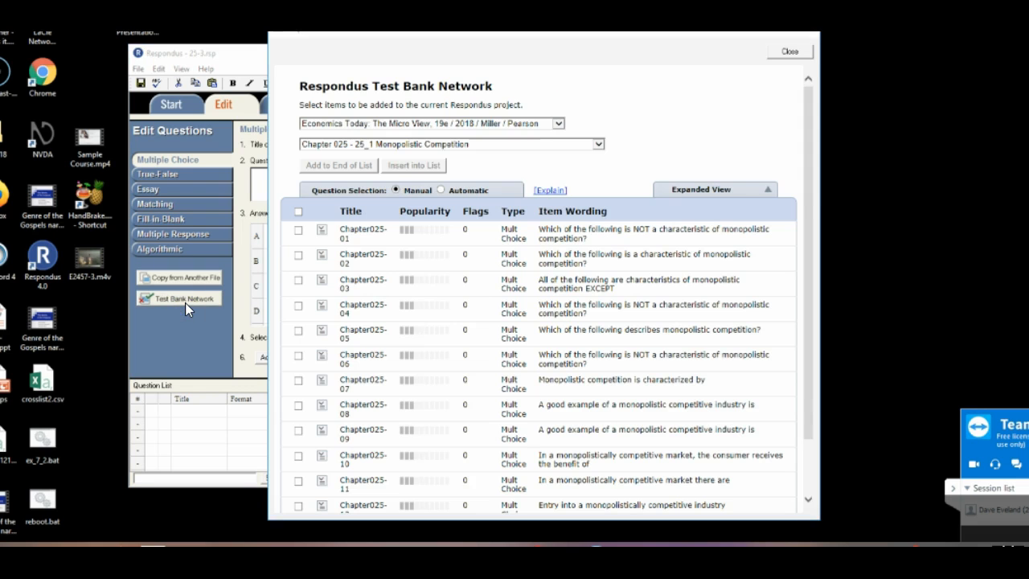
click(486, 149)
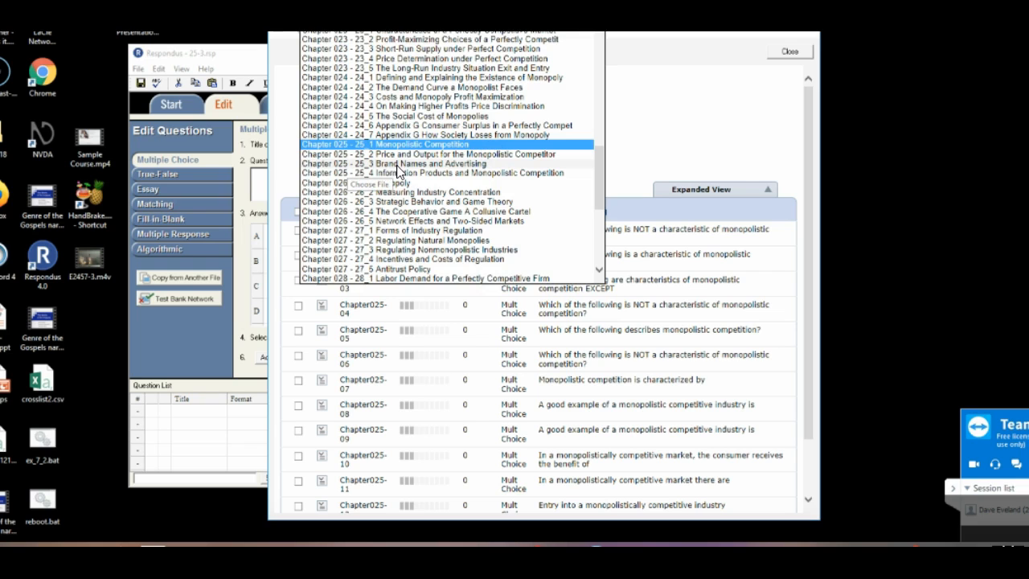
click(398, 165)
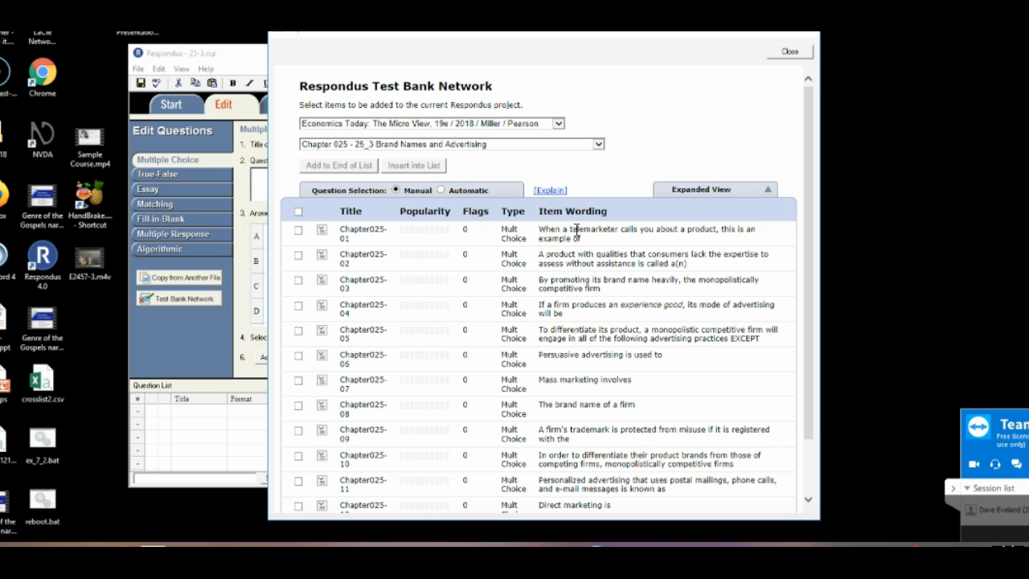
scroll(584, 378, down, 1)
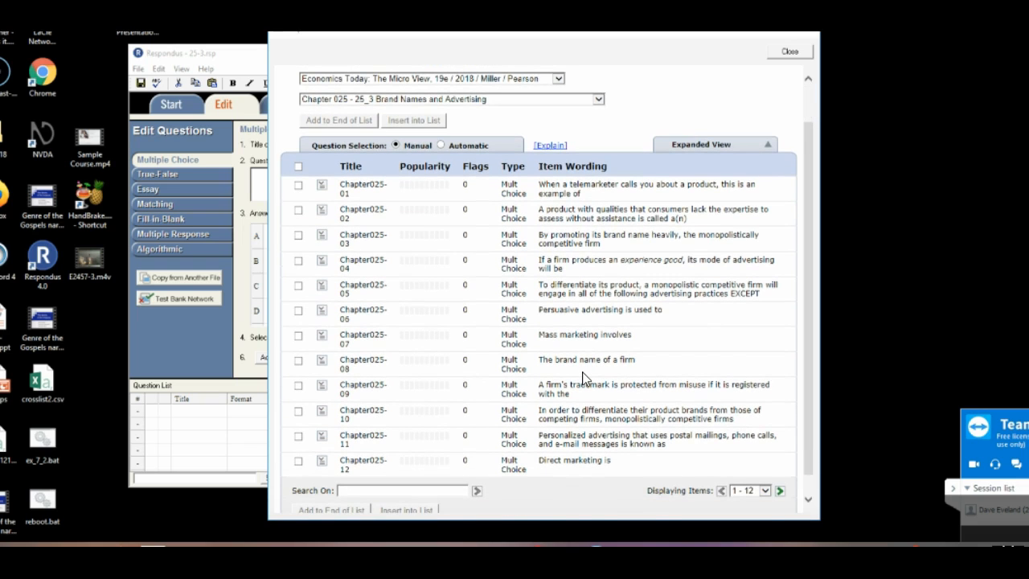
scroll(584, 378, up, 2)
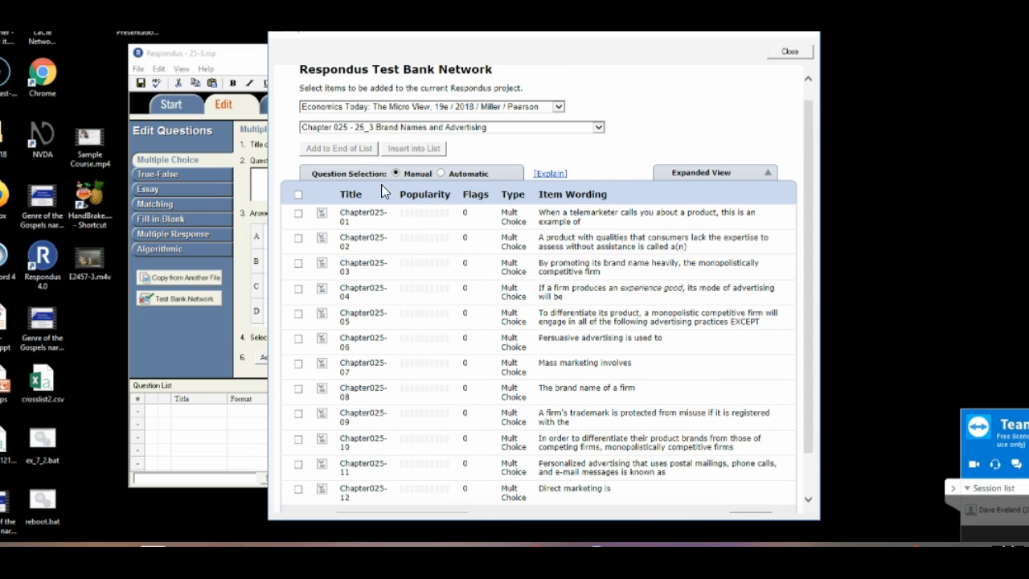
Automatically select 58 multiple choice questions from the chapter, insert them into the exam's question list and close the test bank
click(439, 173)
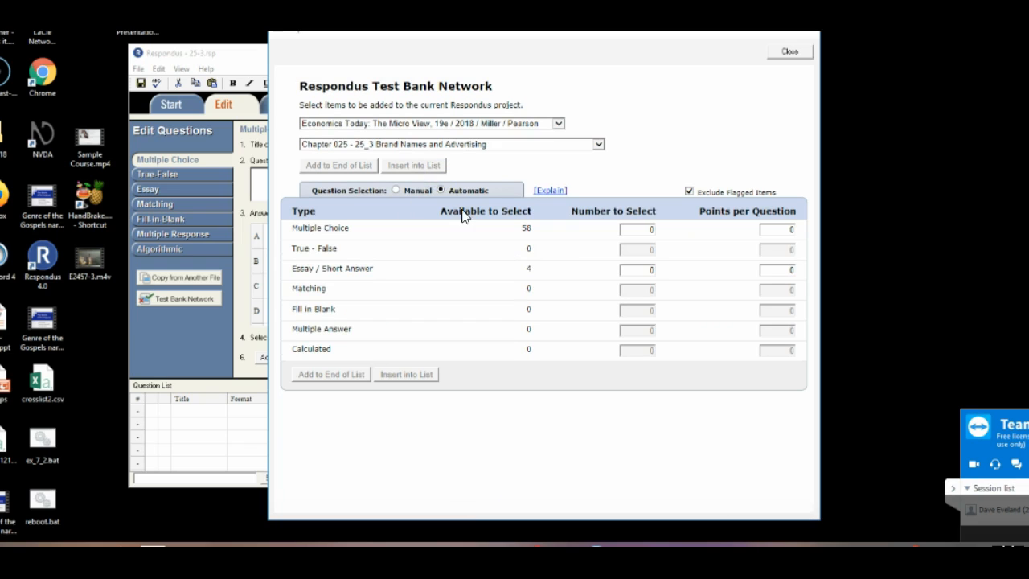
click(667, 231)
text(58)
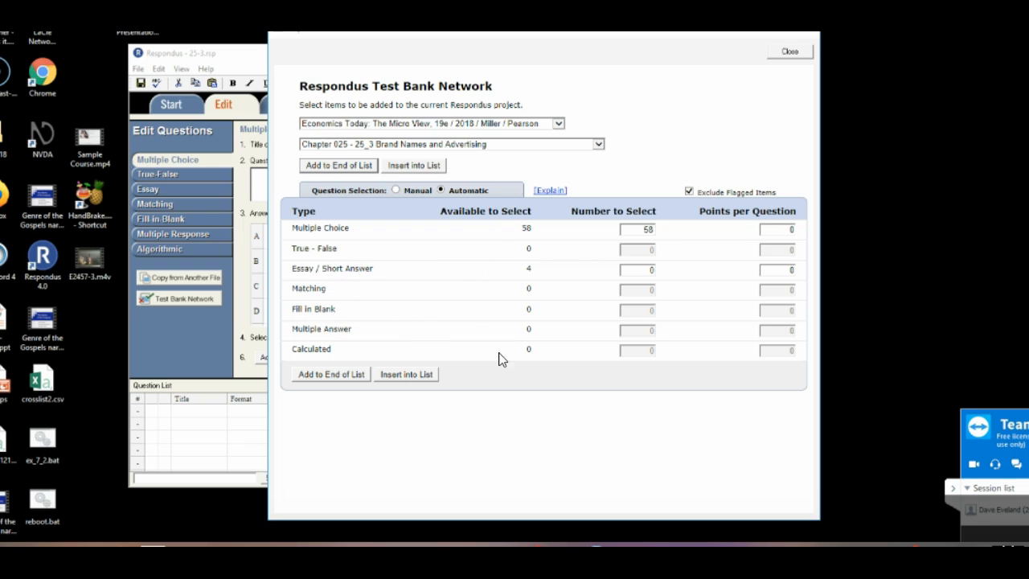
click(394, 376)
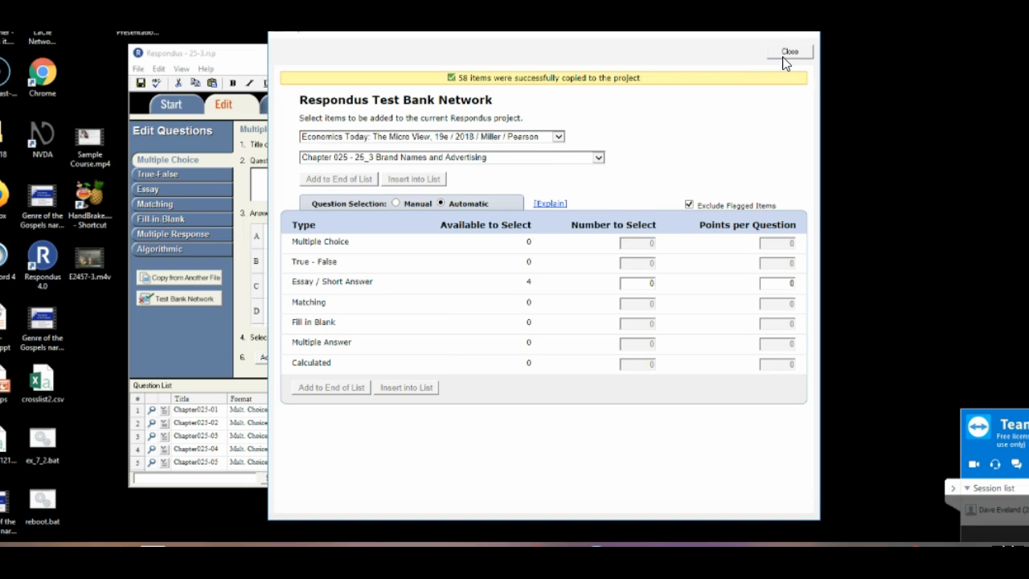
click(459, 79)
drag(459, 79, 643, 75)
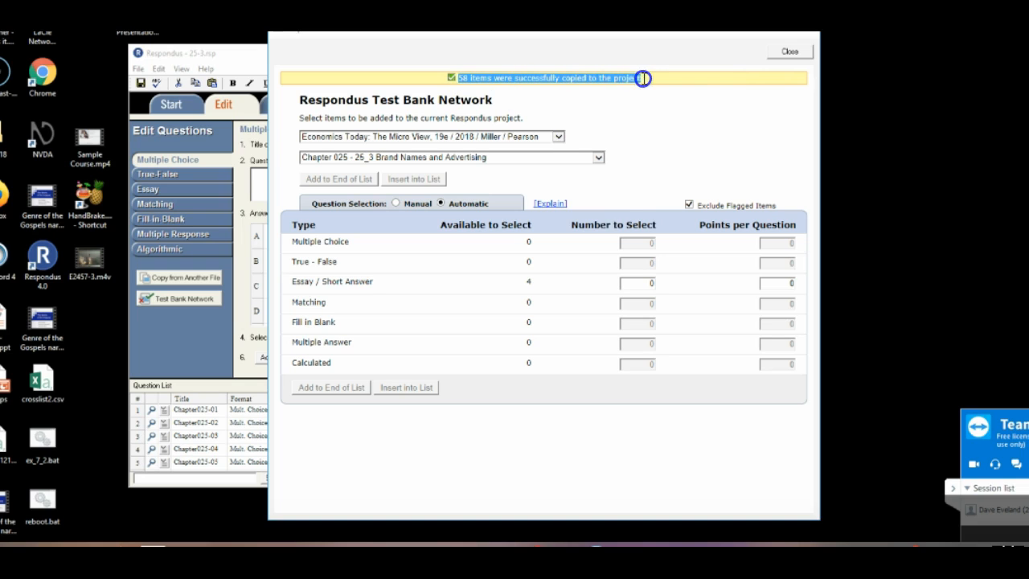
click(790, 52)
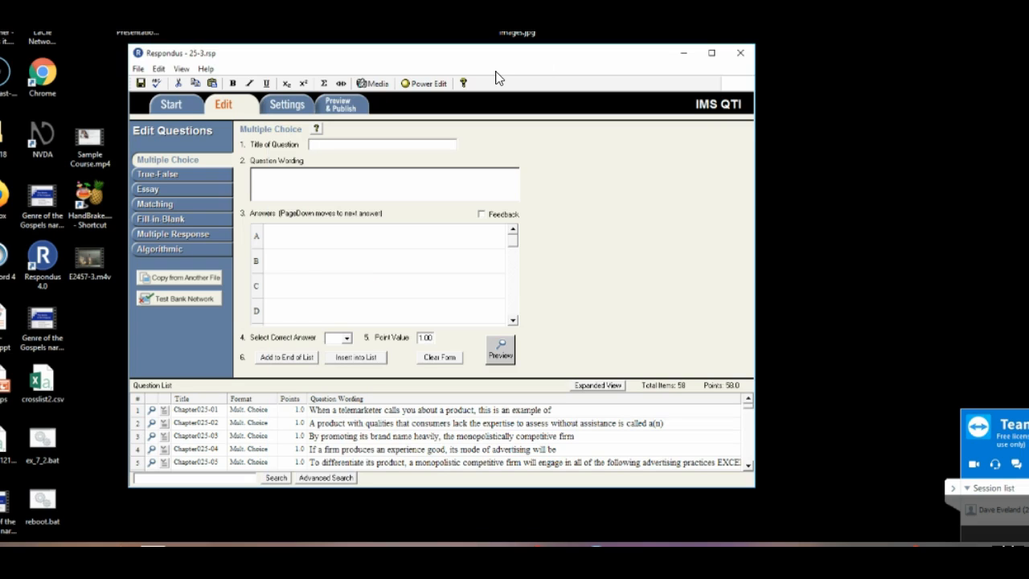
Bring up the Save QTI XML File options in Respondus and open the Import Assessment page of Tests & Quizzes in Chrome
click(338, 111)
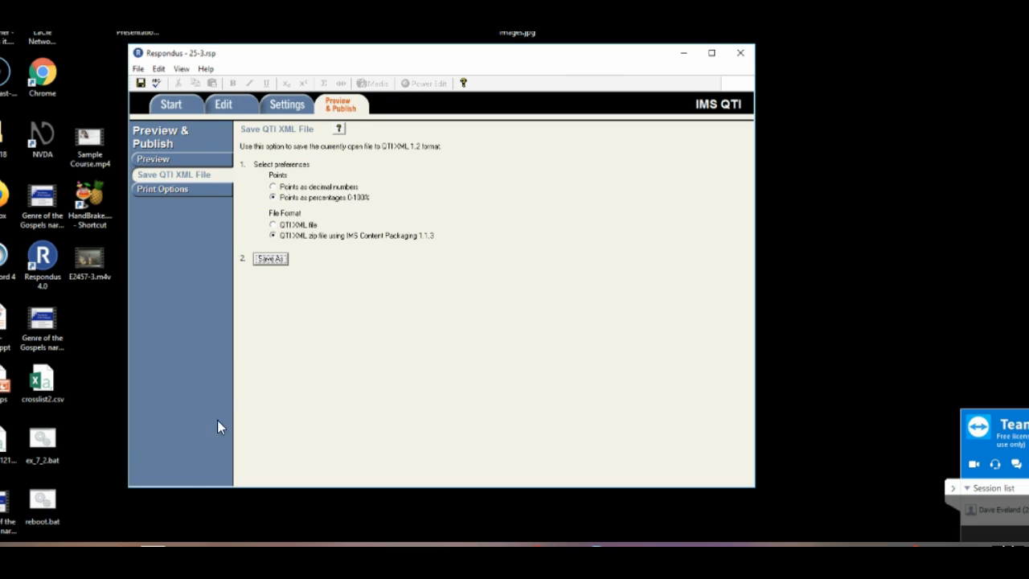
click(55, 537)
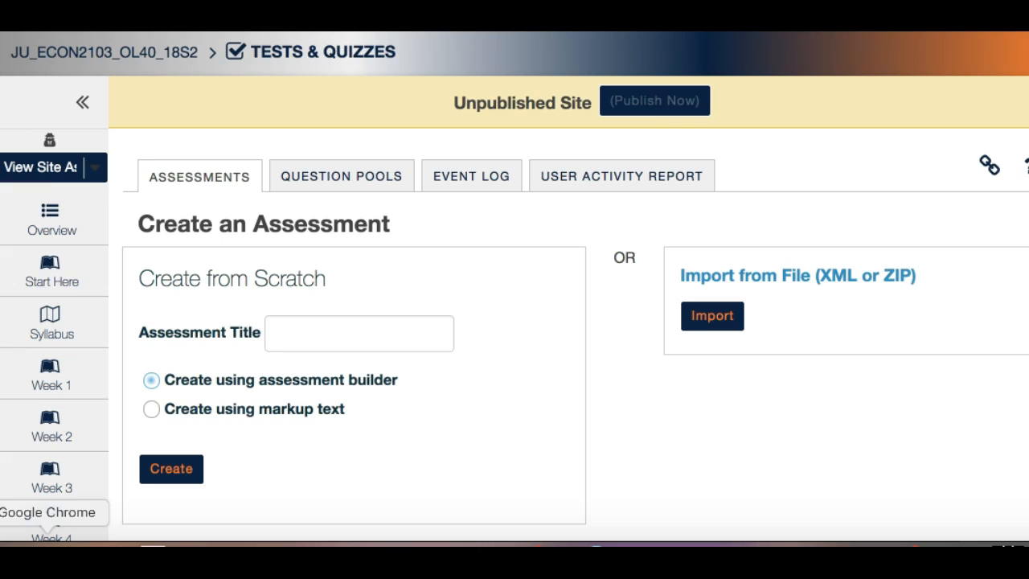
click(708, 321)
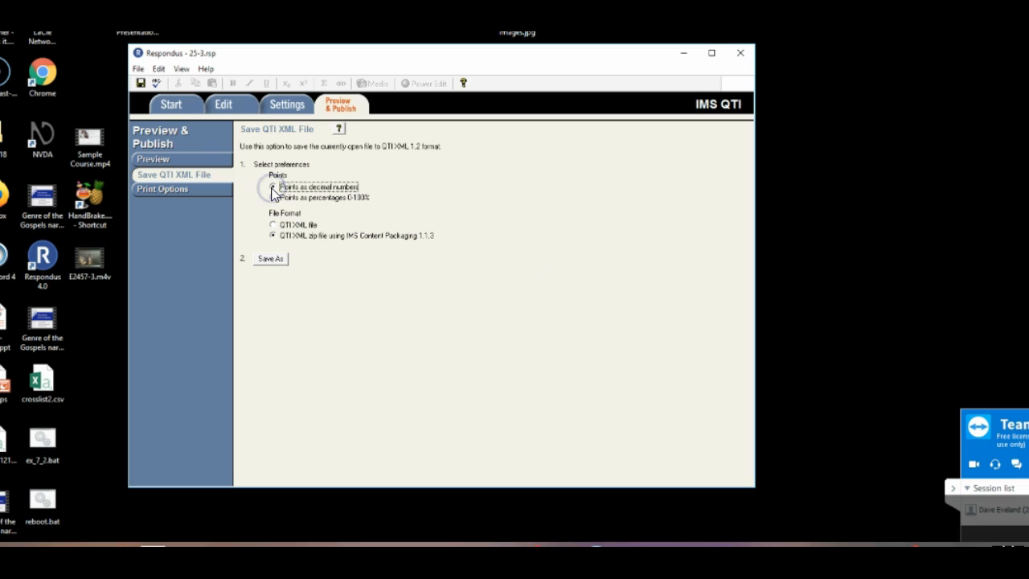
In Respondus, export the exam with points as decimal numbers to a zipped IMS package named 25-3 in the Dropbox Johnson University folder
click(272, 259)
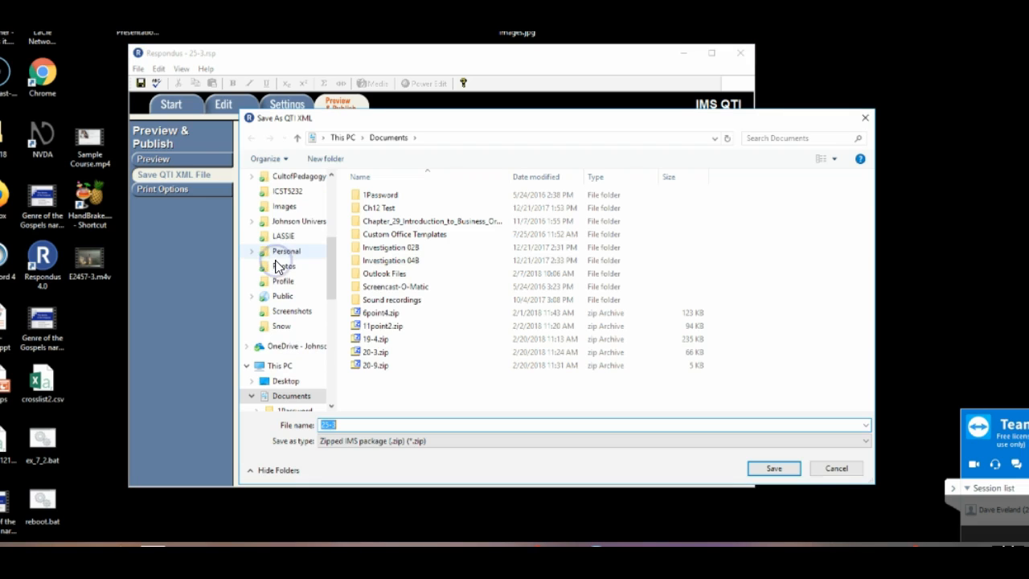
click(287, 221)
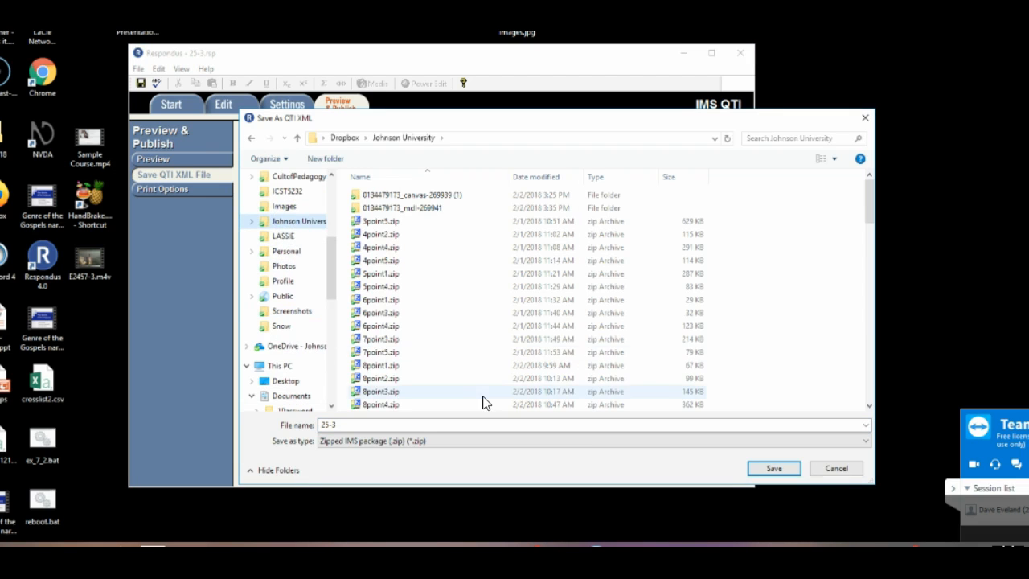
click(777, 475)
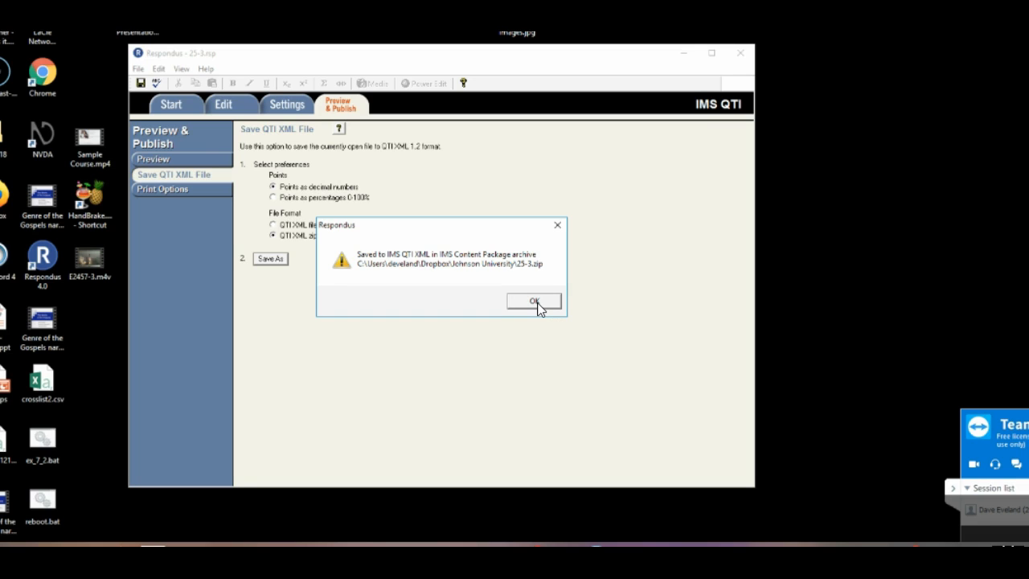
click(535, 302)
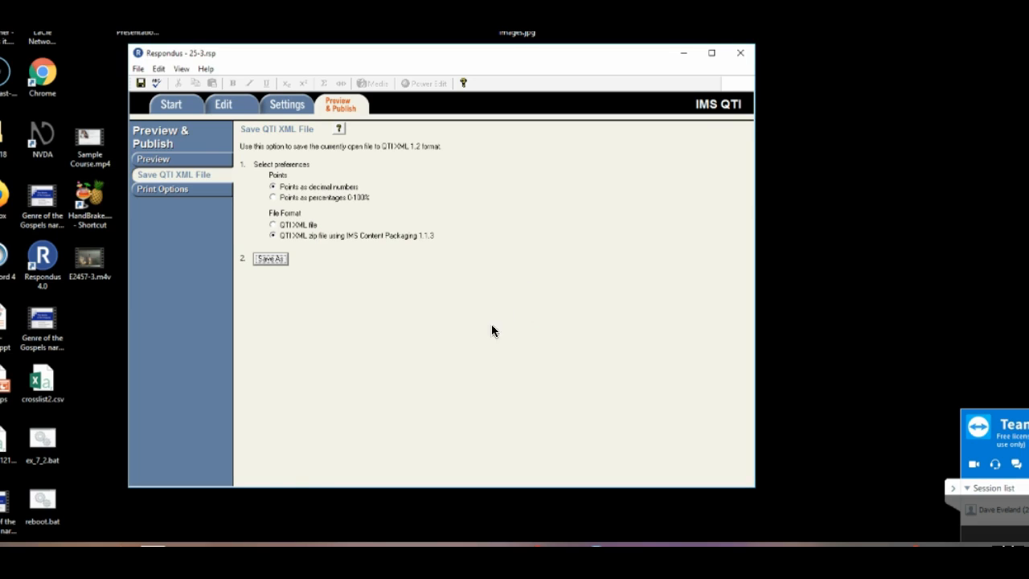
Switch to Chrome and import 25-3.zip into Tests & Quizzes as an export from Respondus
click(46, 546)
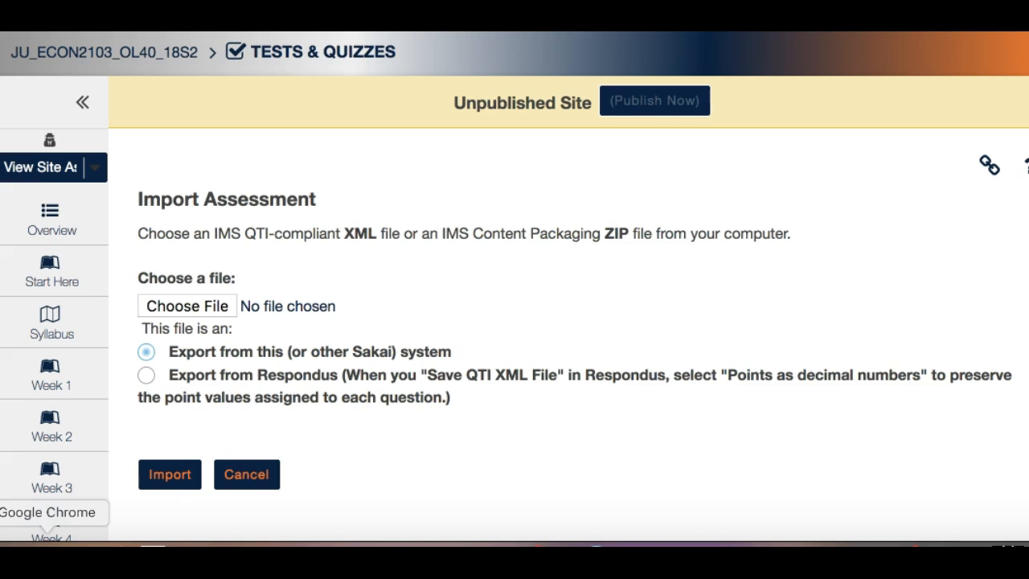
click(187, 307)
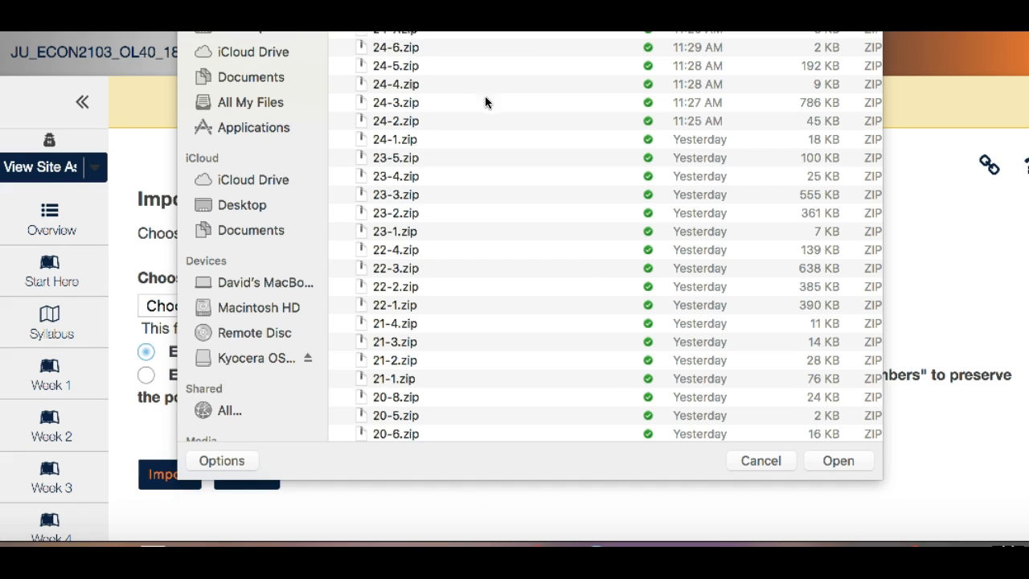
click(838, 460)
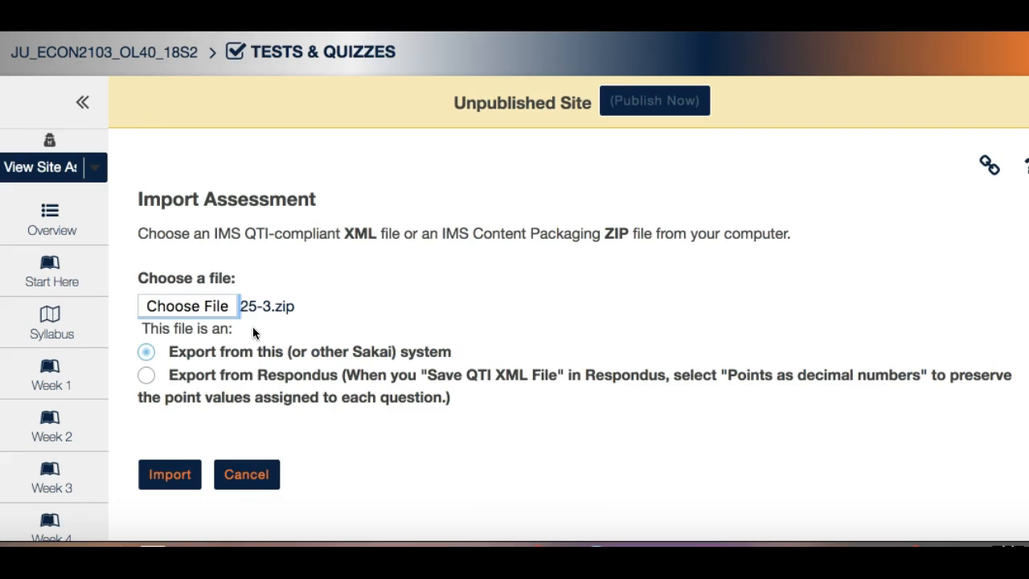
click(146, 376)
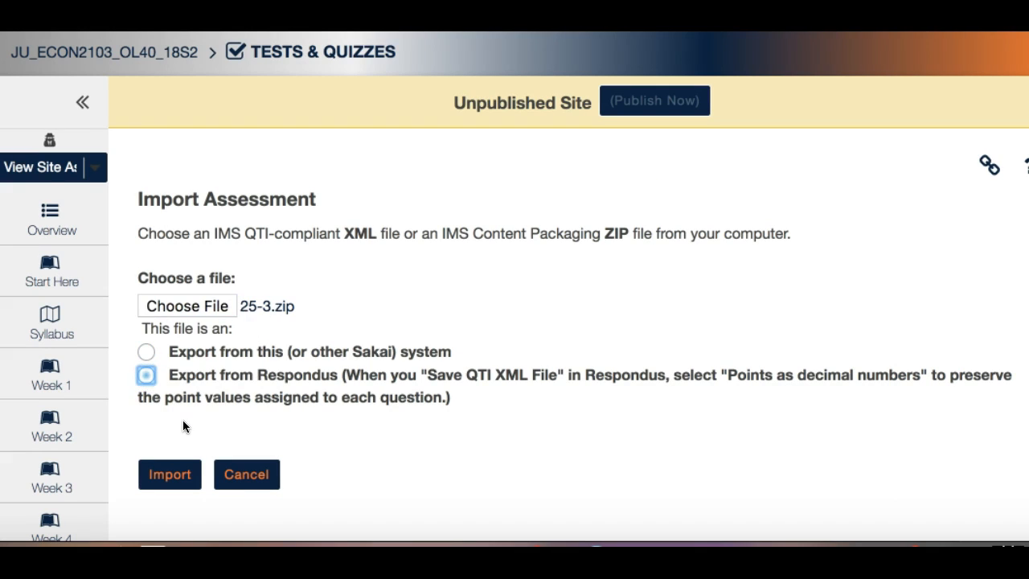
click(178, 479)
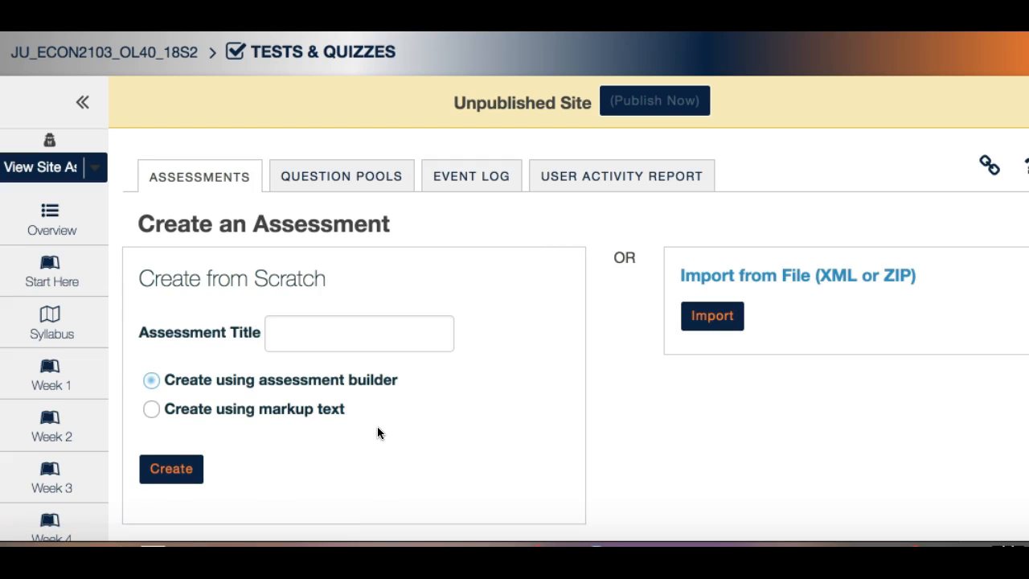
Open the working copy of assessment 25-3 for editing
scroll(377, 428, down, 3)
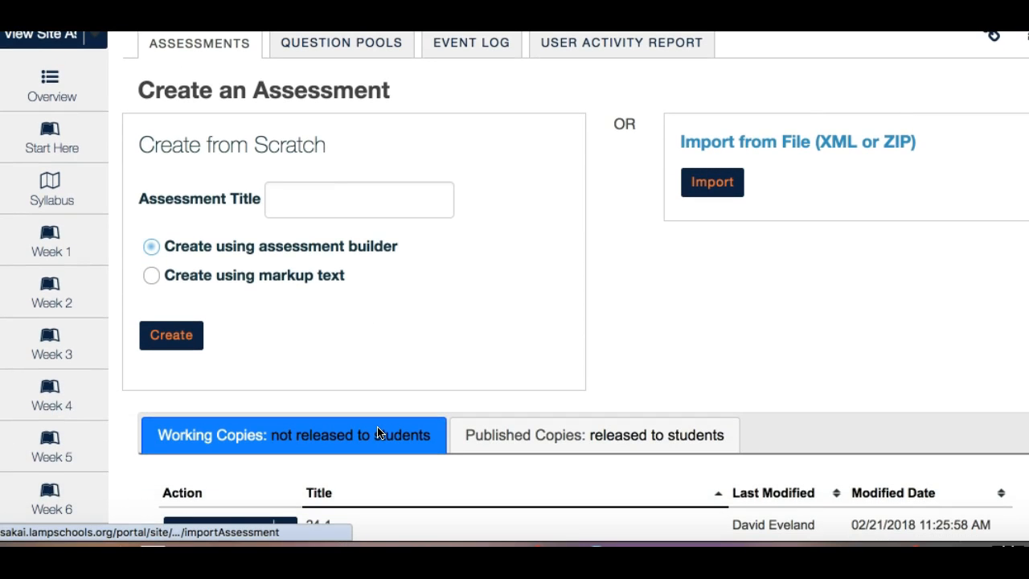
scroll(377, 433, down, 5)
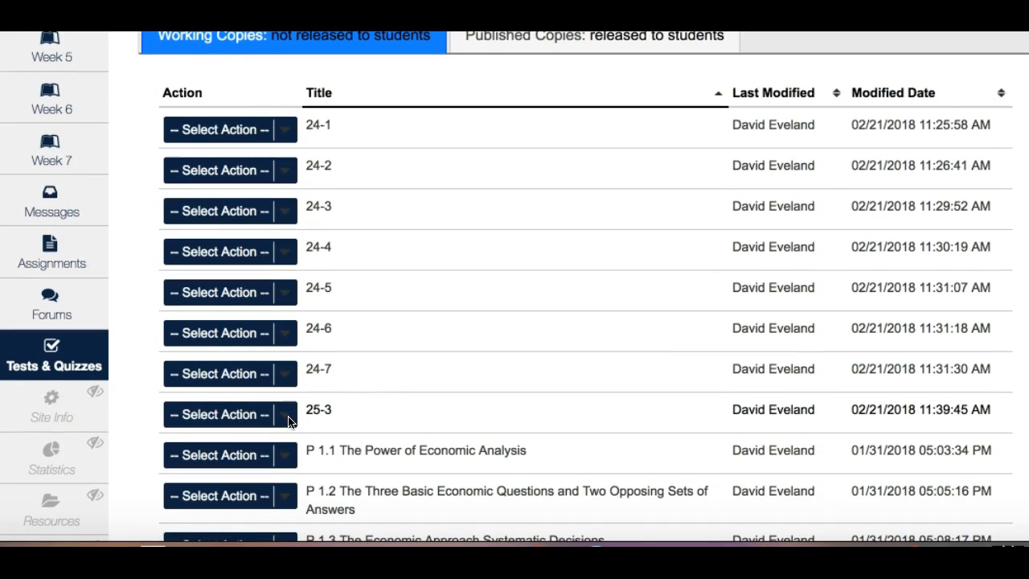
click(287, 424)
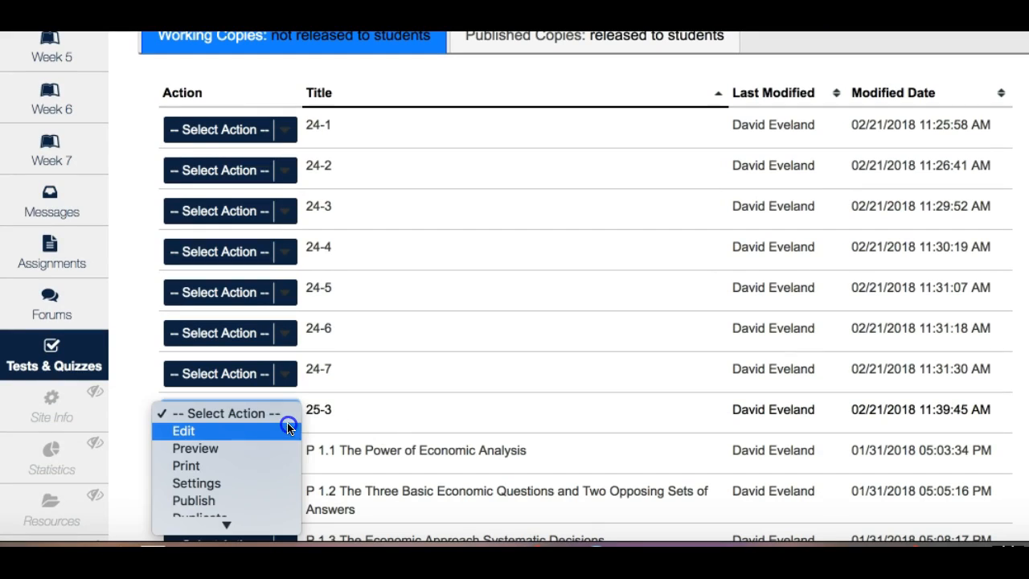
click(233, 431)
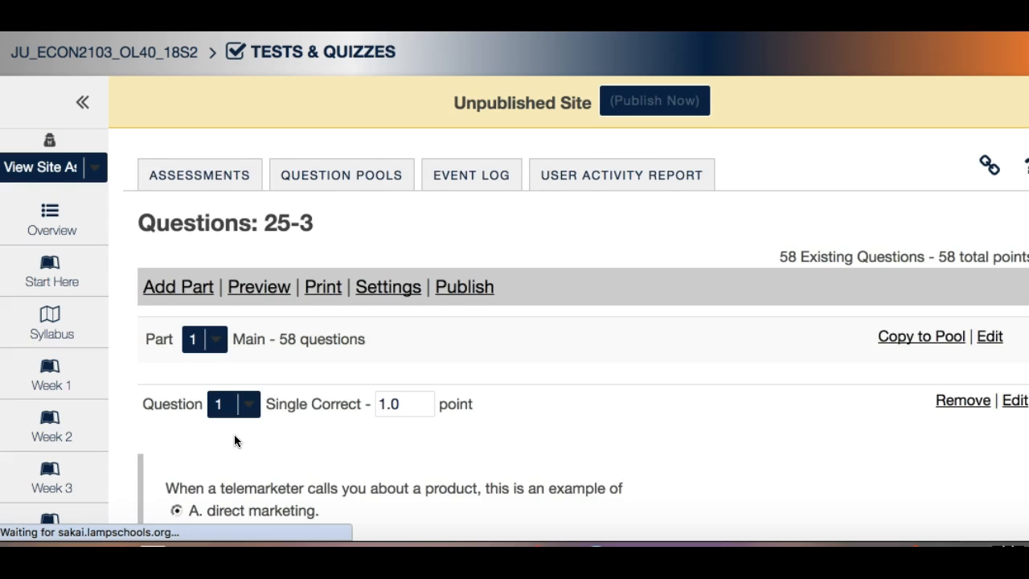
Examine the imported assessment's question count, answer choices, point values and answer keys
scroll(235, 440, down, 3)
scroll(234, 439, down, 3)
scroll(234, 438, up, 1)
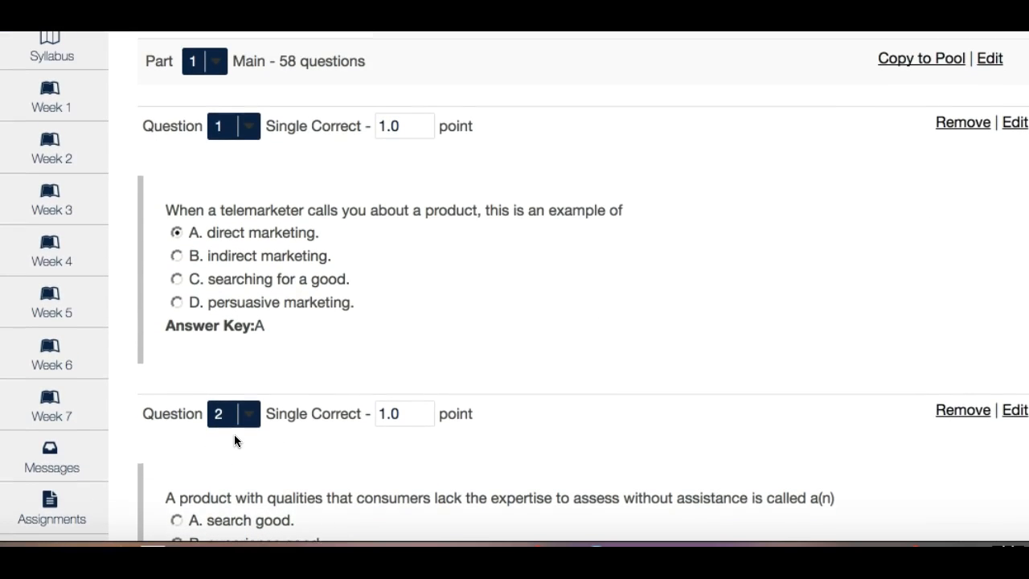
drag(280, 64, 300, 65)
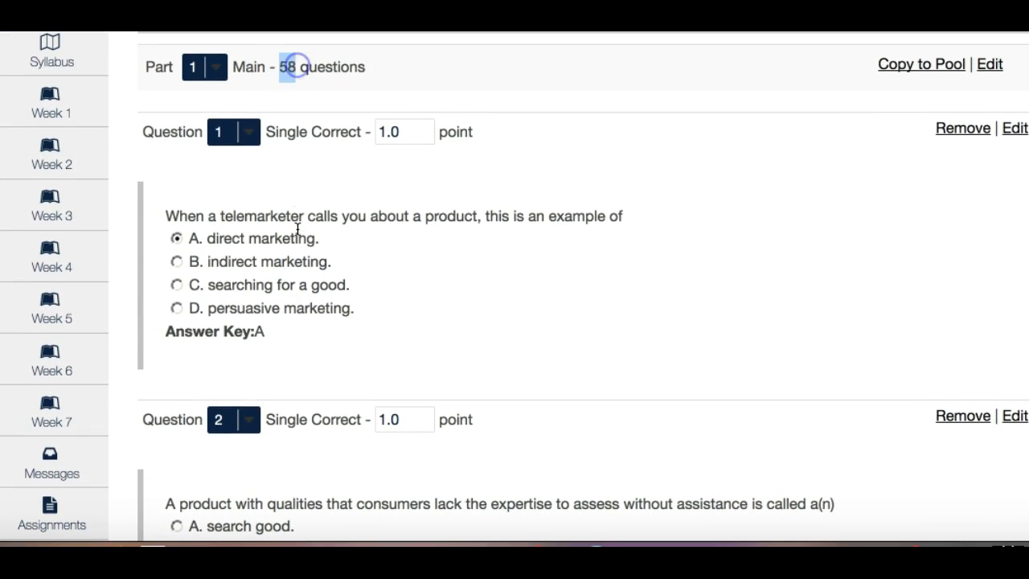
triple_click(297, 230)
scroll(297, 229, down, 3)
click(297, 230)
scroll(297, 230, down, 1)
scroll(297, 230, up, 3)
triple_click(297, 230)
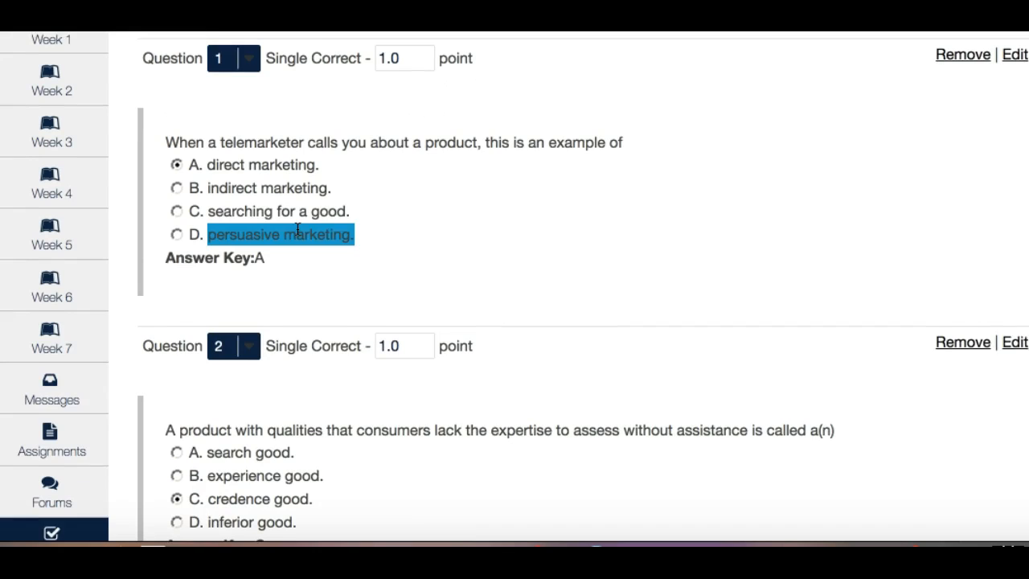
scroll(297, 230, up, 1)
triple_click(298, 230)
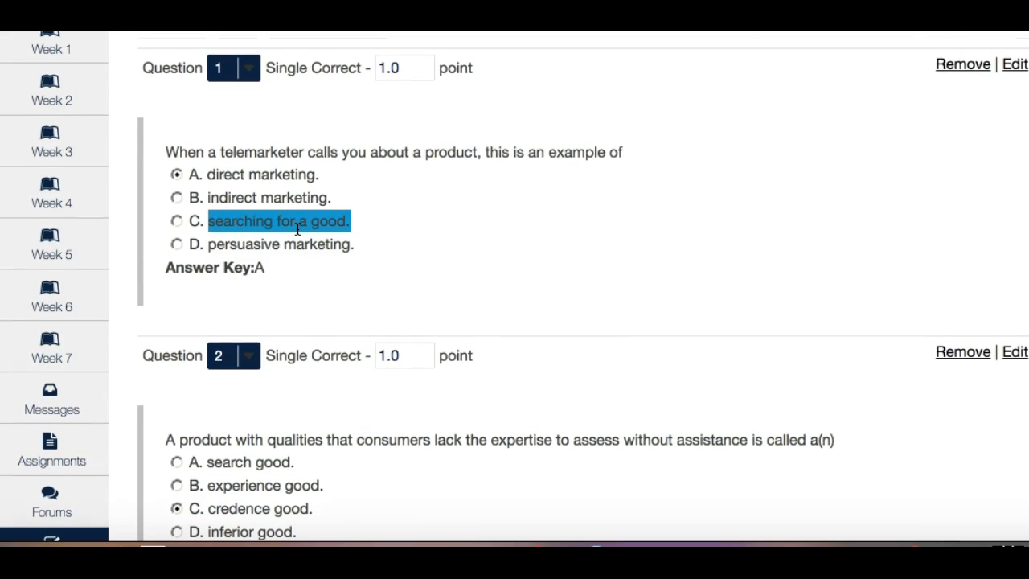
click(257, 224)
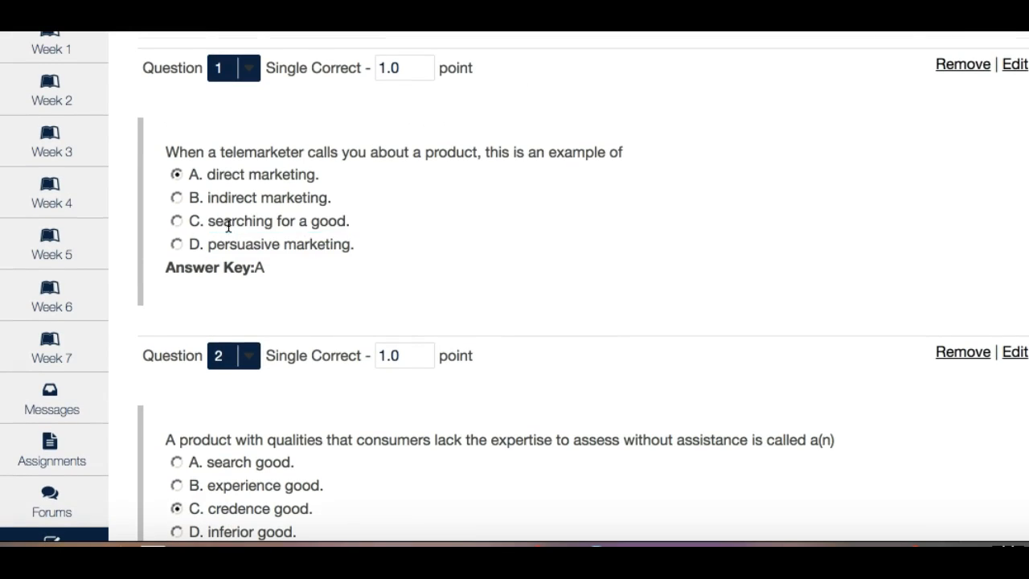